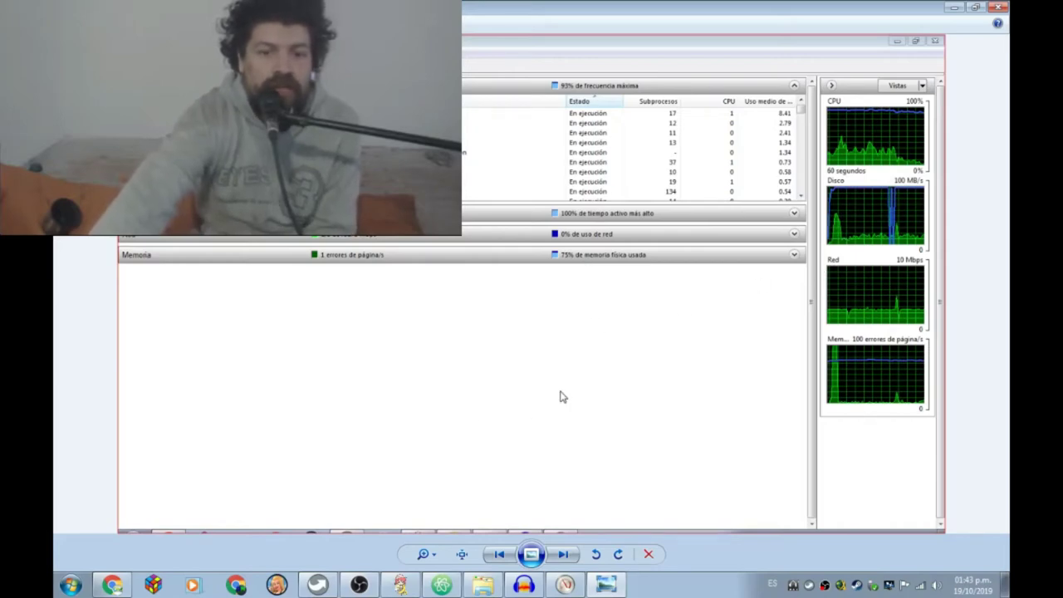
Close the captured image and bring up Resource Monitor in a restored, smaller window on the desktop.
{"action": "left_click", "coordinate": [996, 6]}
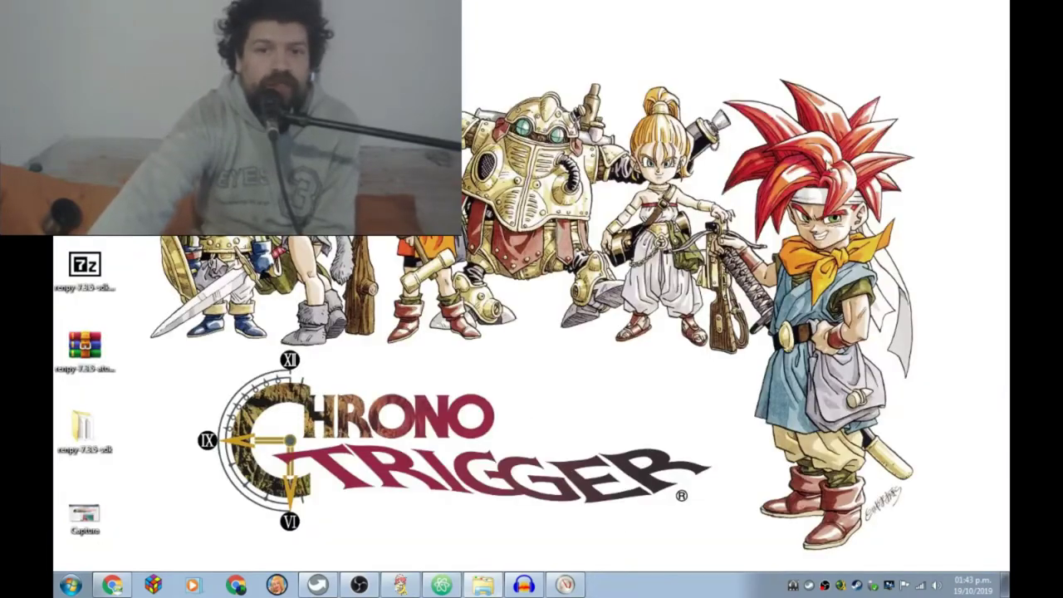
{"action": "left_click", "coordinate": [565, 586]}
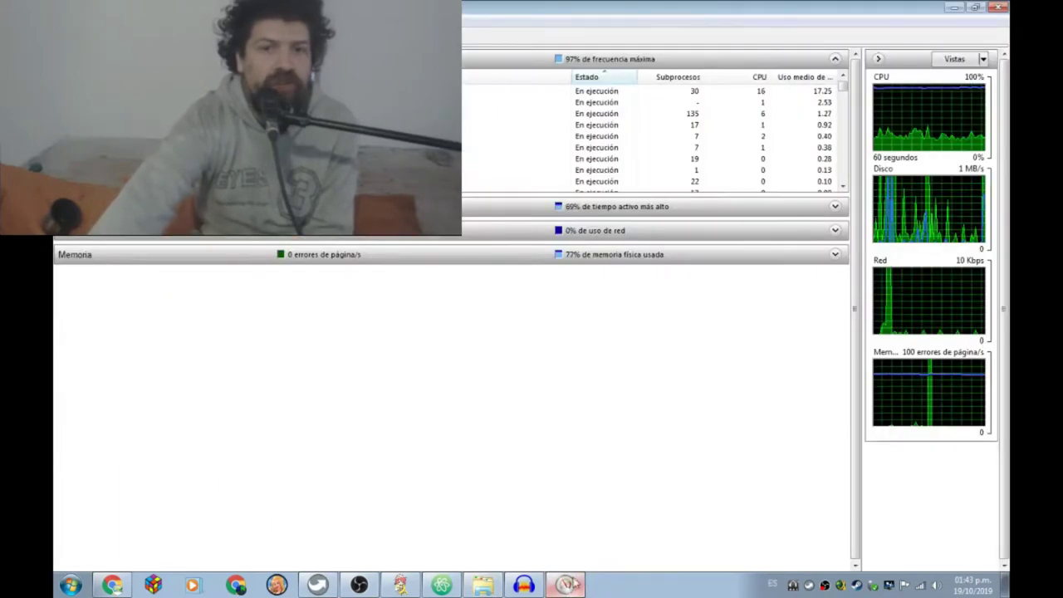
{"action": "left_click", "coordinate": [975, 9]}
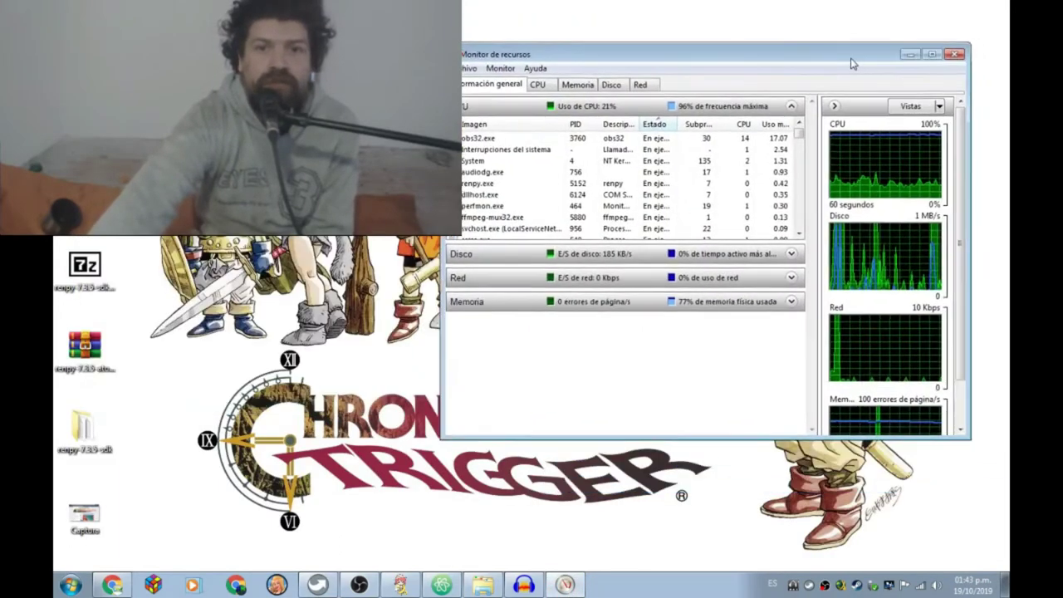
{"action": "left_click_drag", "start_coordinate": [852, 64], "coordinate": [841, 64]}
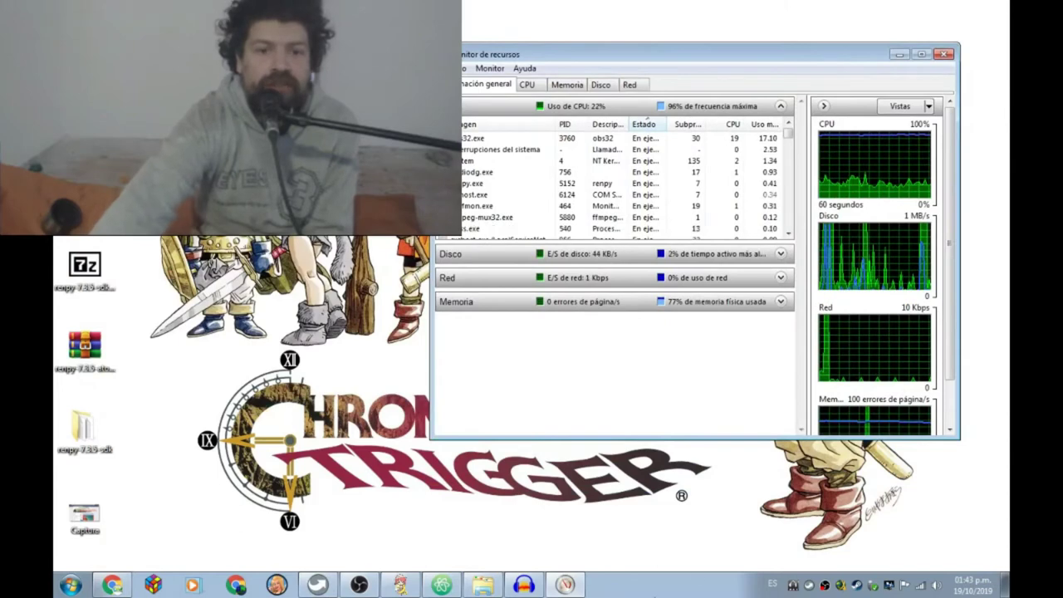
Review the other running programs, including Audacity, the Videos library and gui.rpy in the code editor, and minimize the library and editor windows.
{"action": "left_click", "coordinate": [532, 588]}
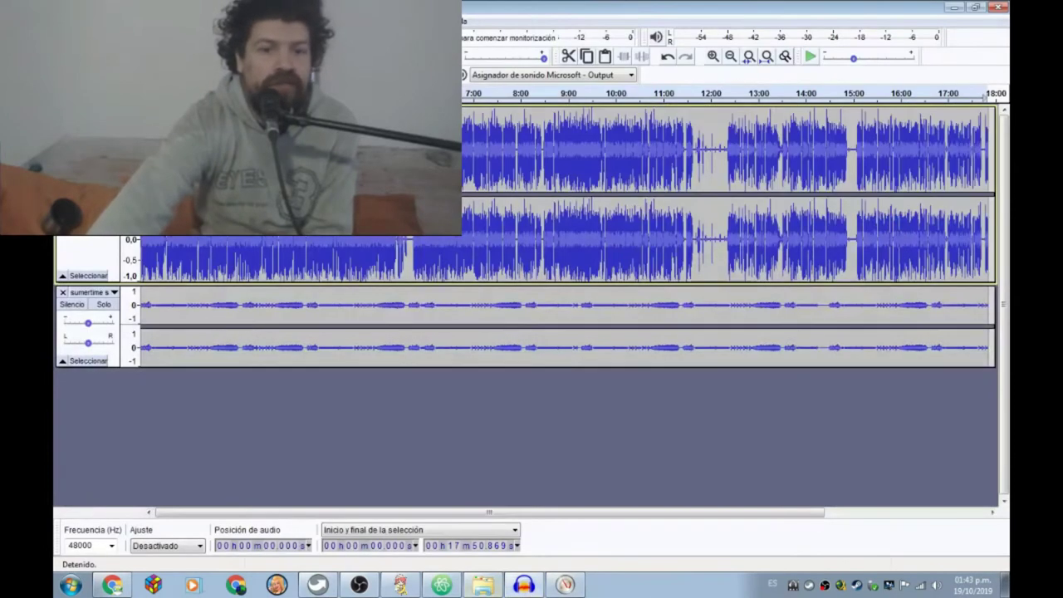
{"action": "left_click", "coordinate": [483, 584]}
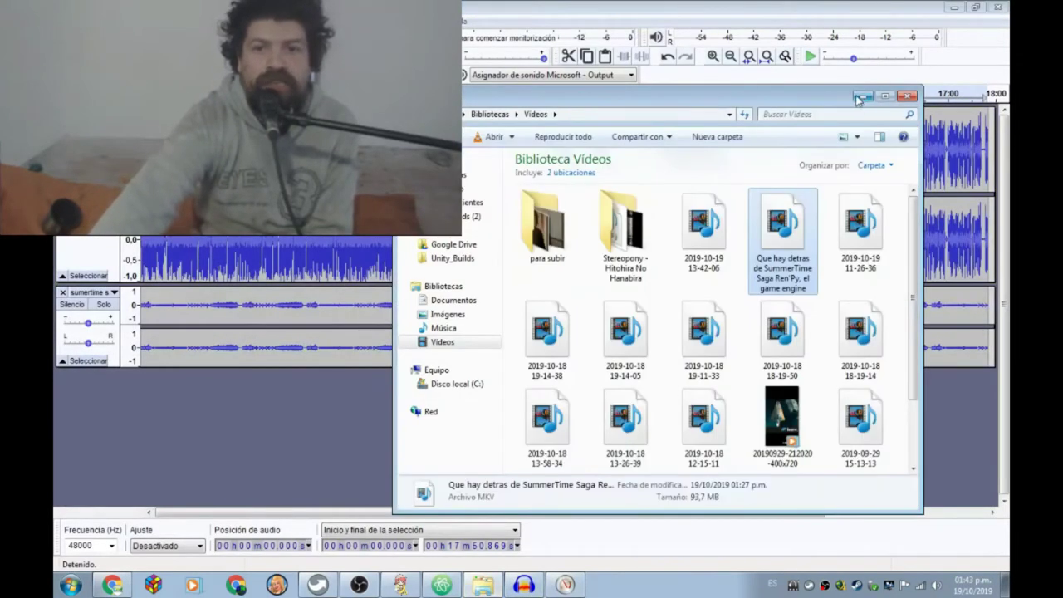
{"action": "left_click", "coordinate": [863, 95]}
{"action": "left_click", "coordinate": [442, 585]}
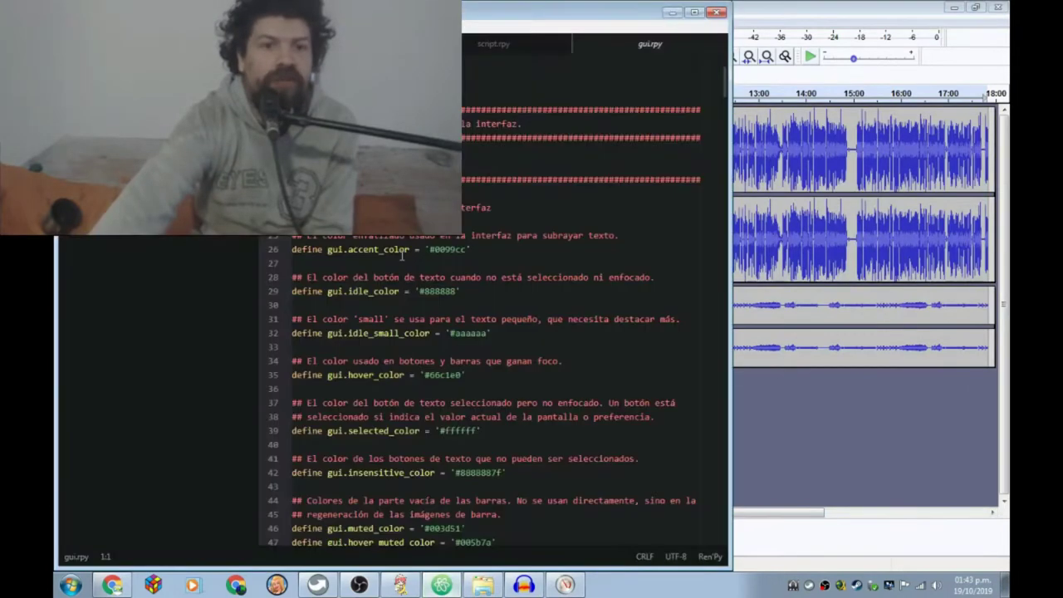
{"action": "left_click", "coordinate": [399, 584]}
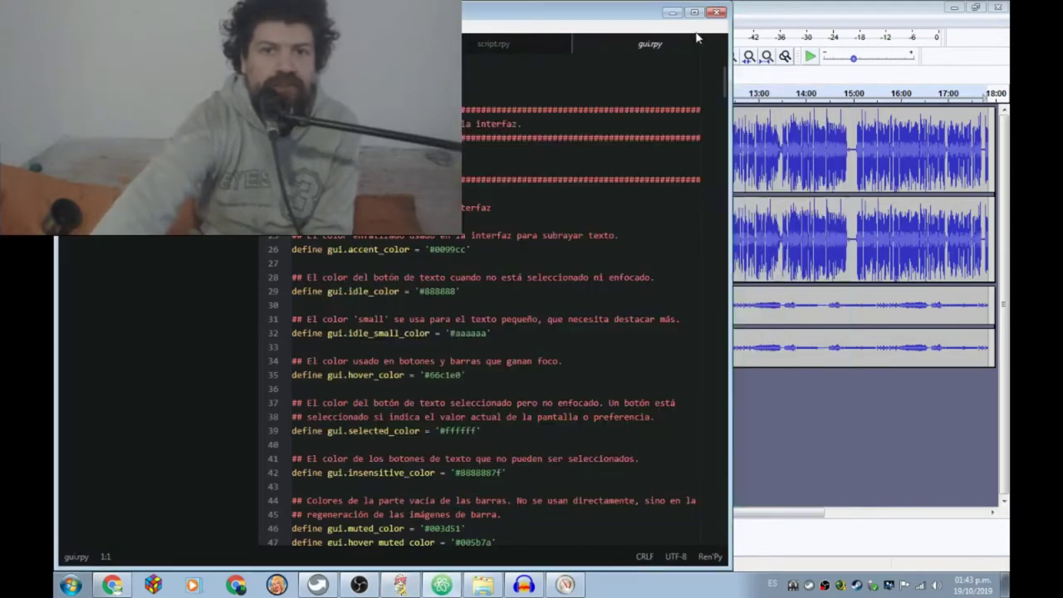
{"action": "left_click", "coordinate": [791, 100]}
{"action": "left_click", "coordinate": [670, 12]}
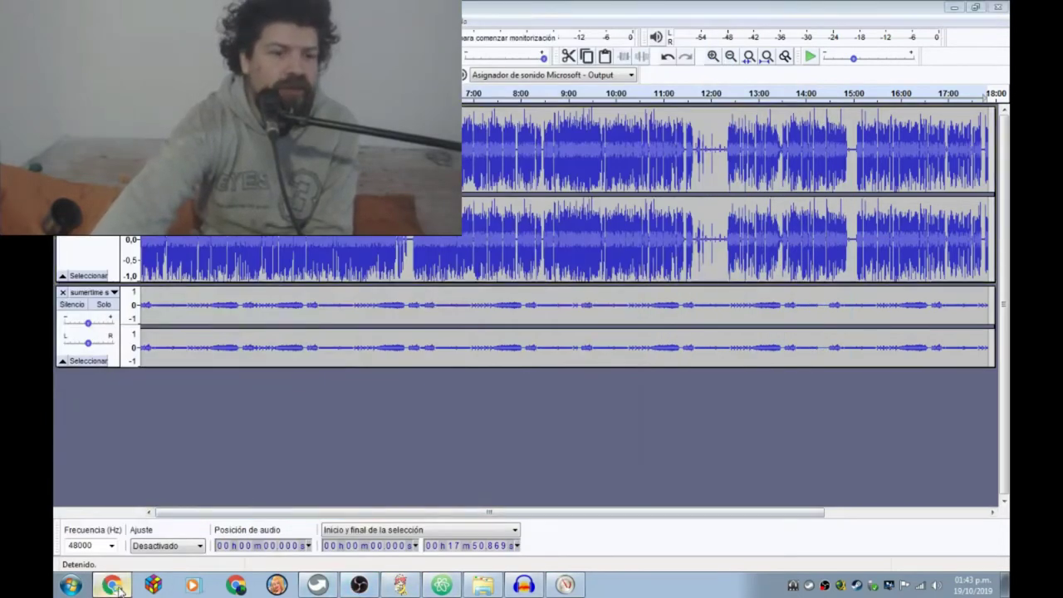
{"action": "left_click", "coordinate": [117, 586]}
{"action": "left_click", "coordinate": [114, 586]}
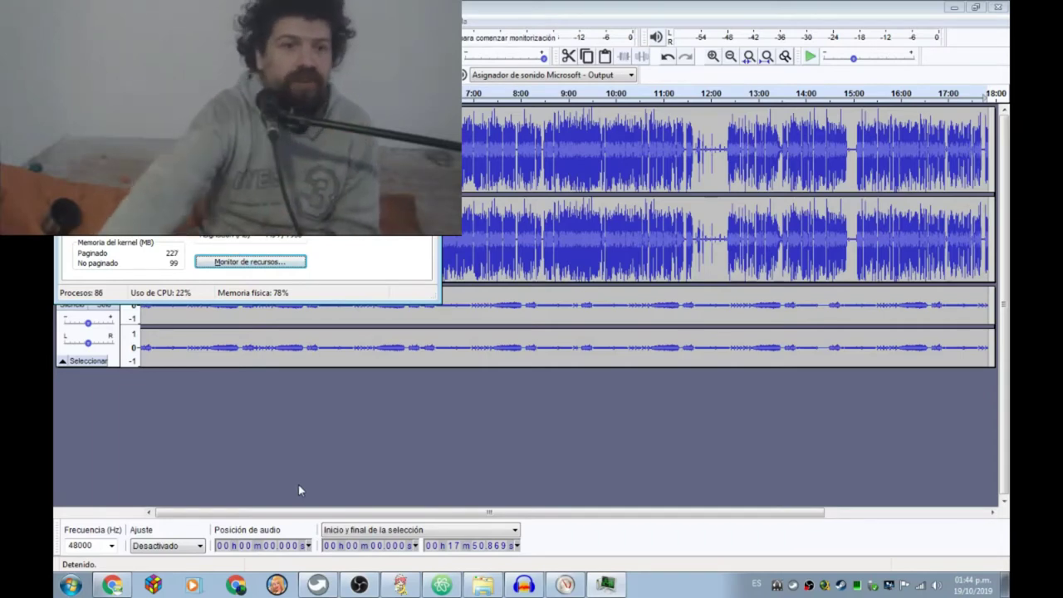
Move Task Manager clear of the webcam area and open the audio file wholesome-by-kevin-macleod in Audacity.
{"action": "left_click_drag", "start_coordinate": [198, 15], "coordinate": [745, 223]}
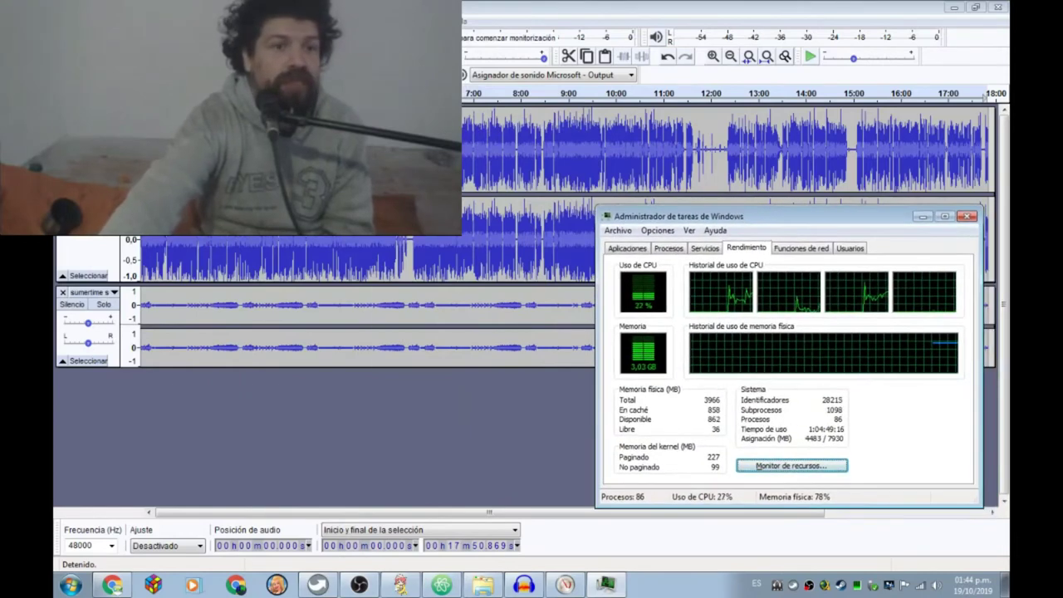
{"action": "key", "text": "alt+Tab"}
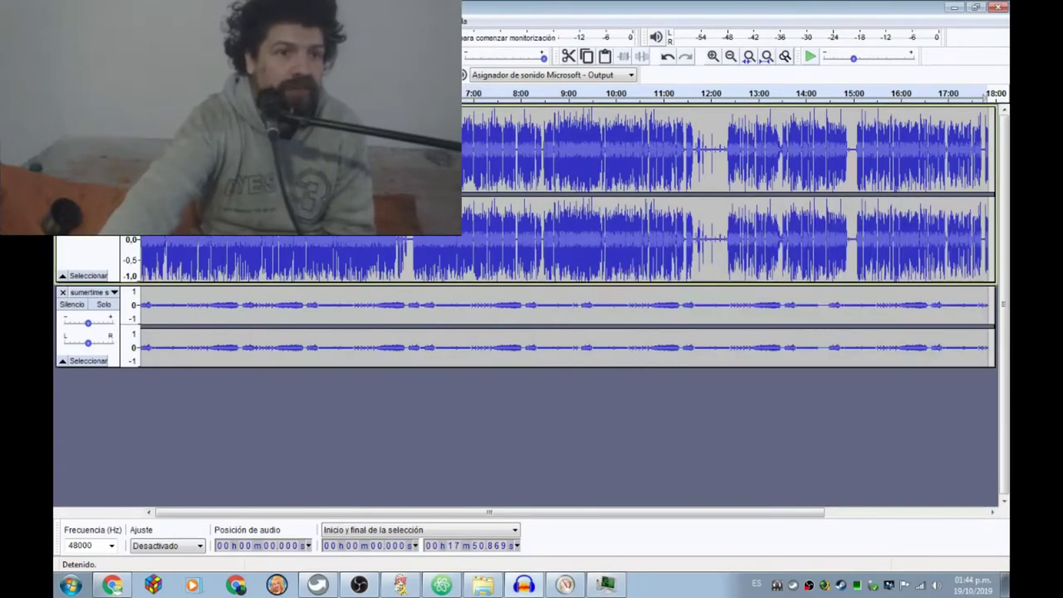
{"action": "key", "text": "ctrl+o"}
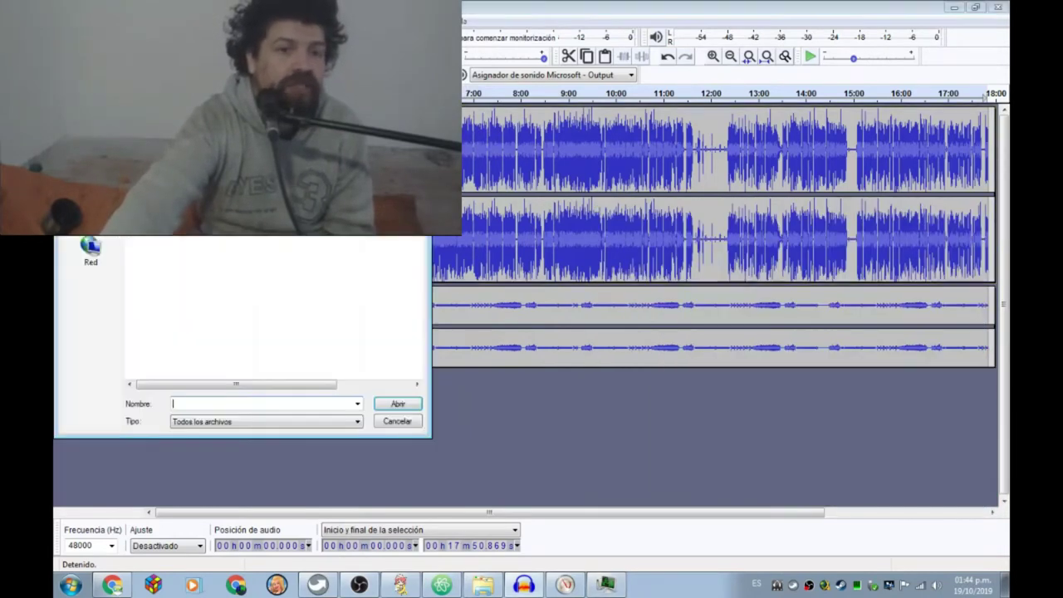
{"action": "key", "text": "ctrl+v"}
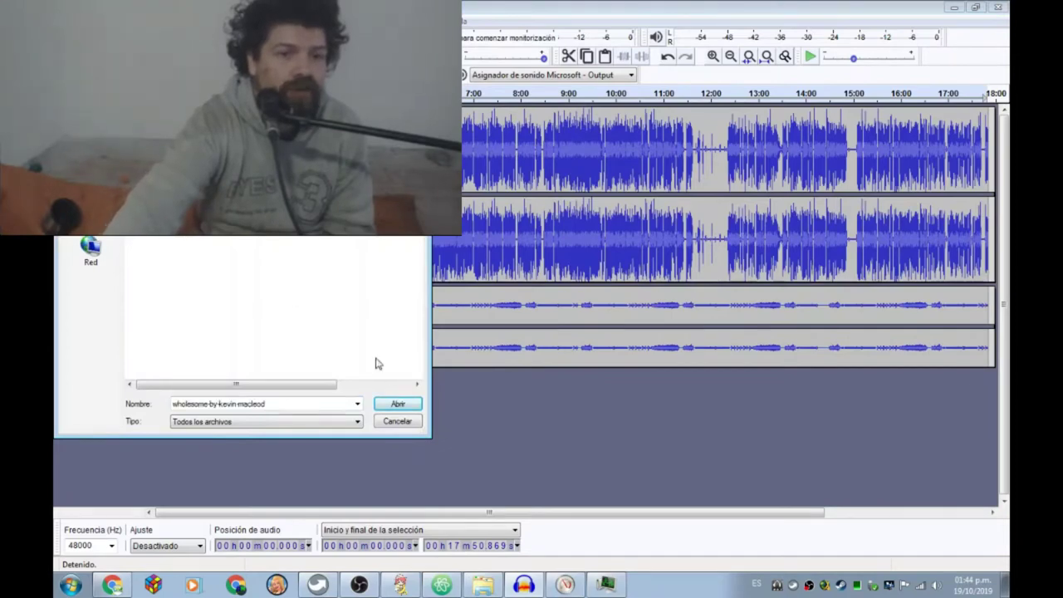
{"action": "left_click", "coordinate": [397, 403]}
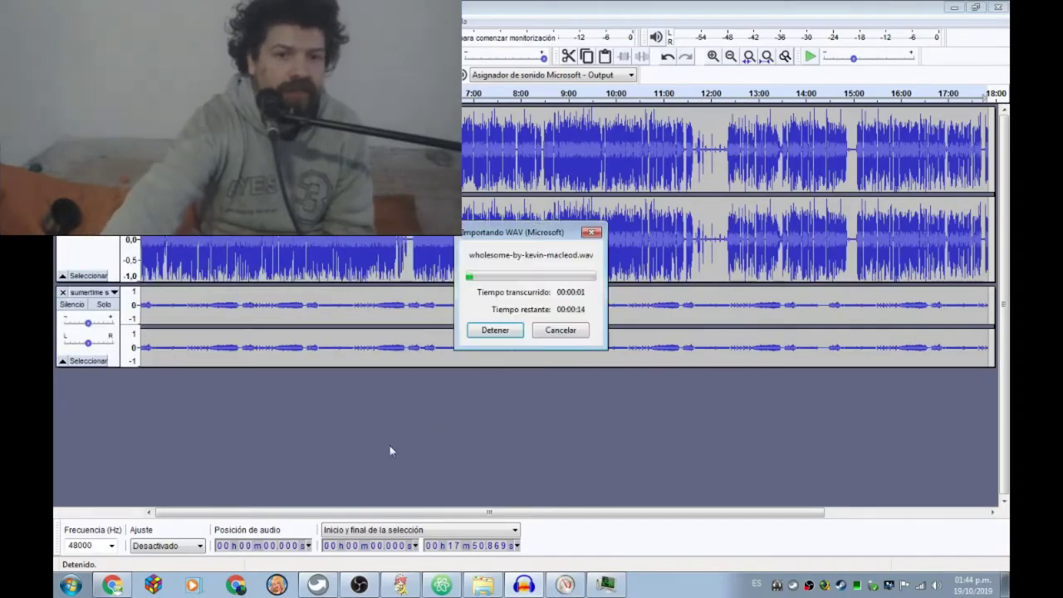
Check memory use in Task Manager and disk activity in Resource Monitor during the import, and return to Audacity's import progress.
{"action": "left_click", "coordinate": [602, 586]}
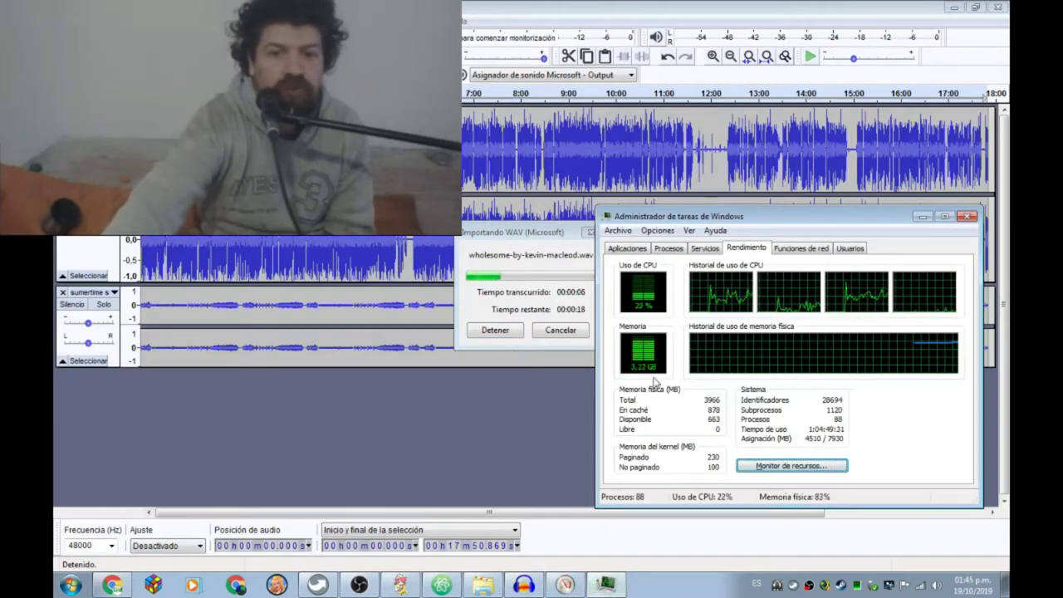
{"action": "key", "text": "Return"}
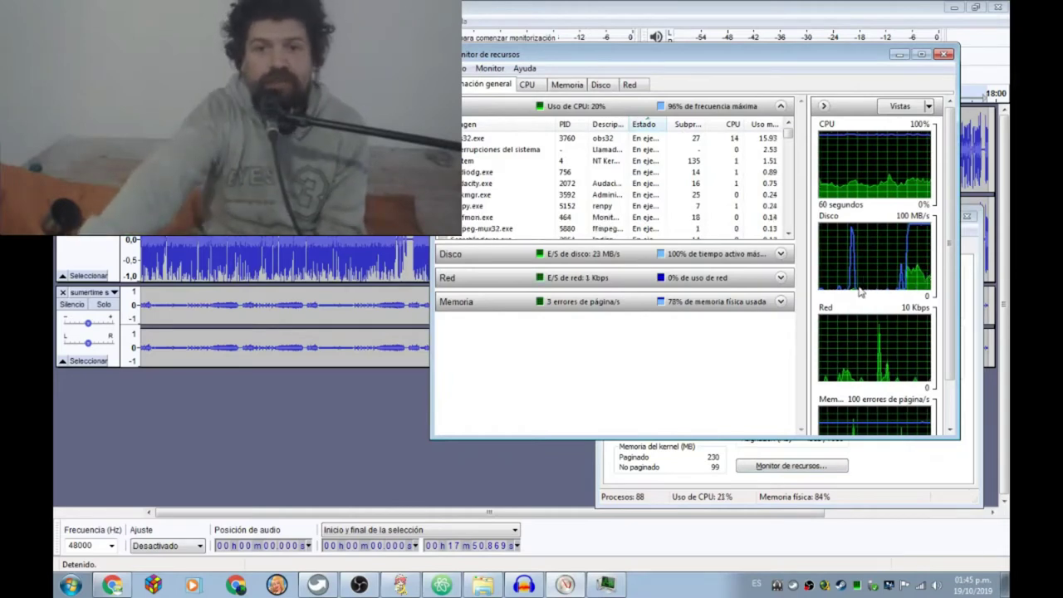
{"action": "left_click_drag", "start_coordinate": [725, 54], "coordinate": [682, 87]}
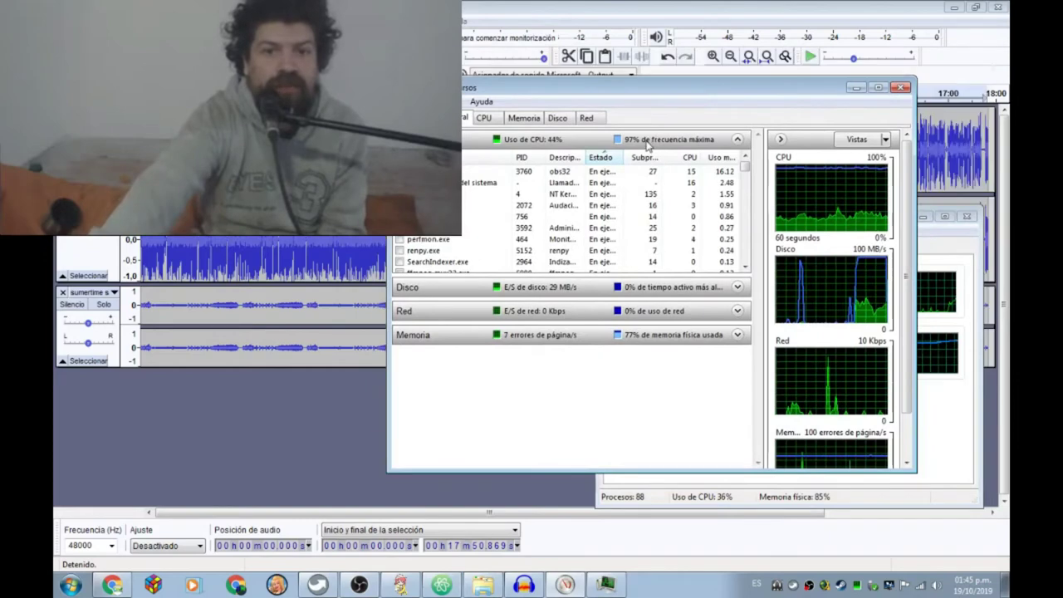
{"action": "left_click", "coordinate": [455, 481]}
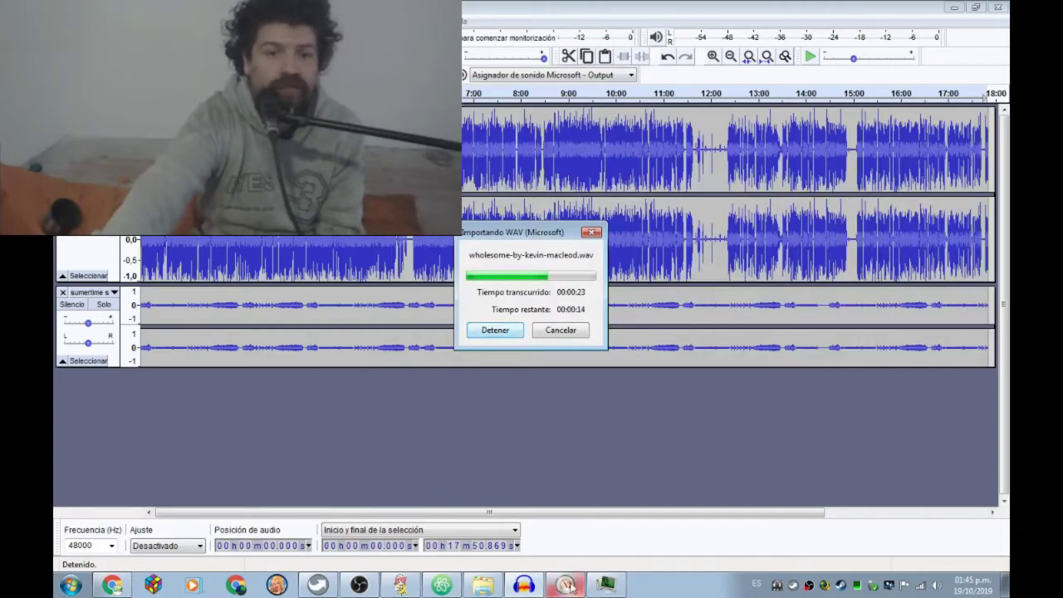
Place Resource Monitor beside Task Manager and compare Audacity's process status, disk activity and physical memory use.
{"action": "left_click", "coordinate": [599, 586]}
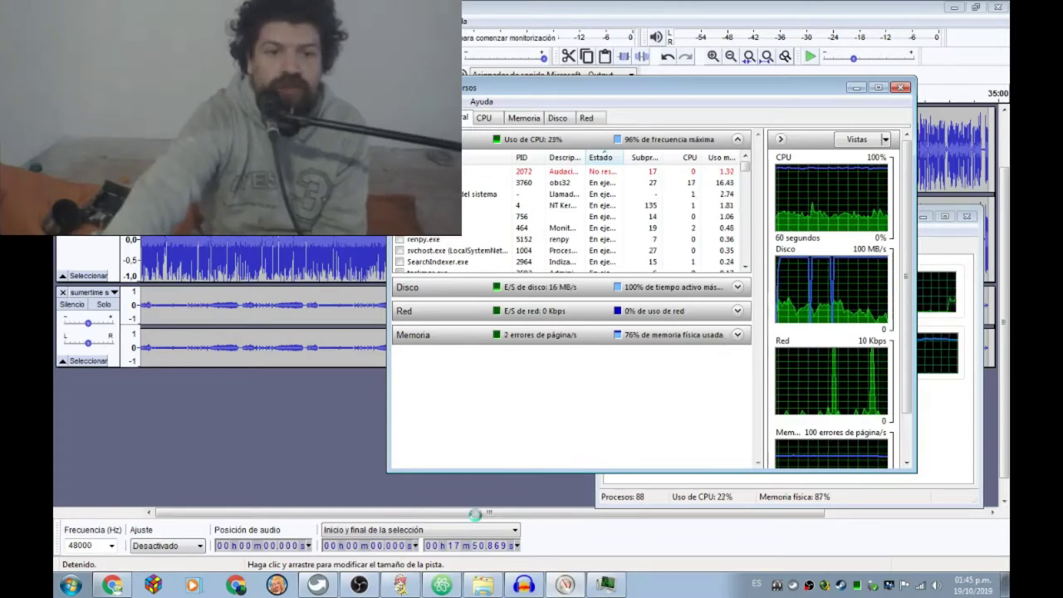
{"action": "left_click", "coordinate": [445, 490]}
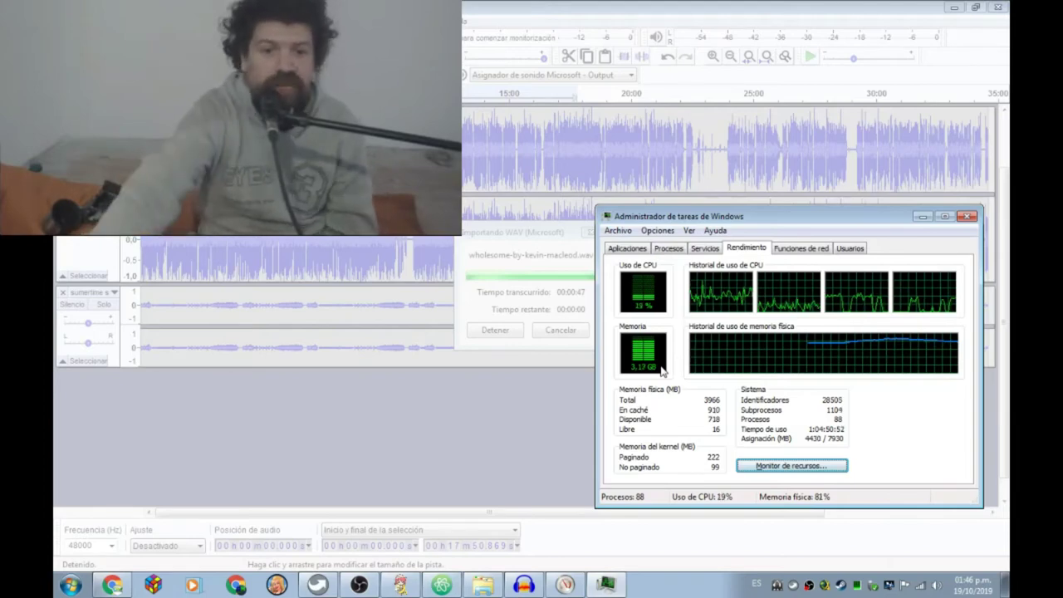
{"action": "left_click", "coordinate": [573, 590]}
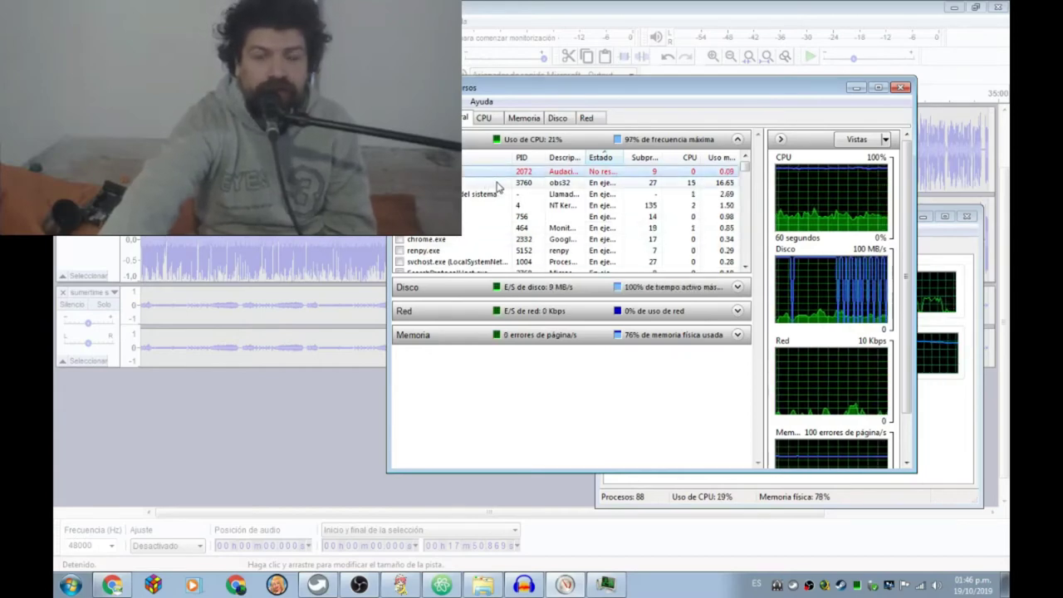
{"action": "left_click_drag", "start_coordinate": [686, 91], "coordinate": [466, 97]}
{"action": "left_click", "coordinate": [820, 220]}
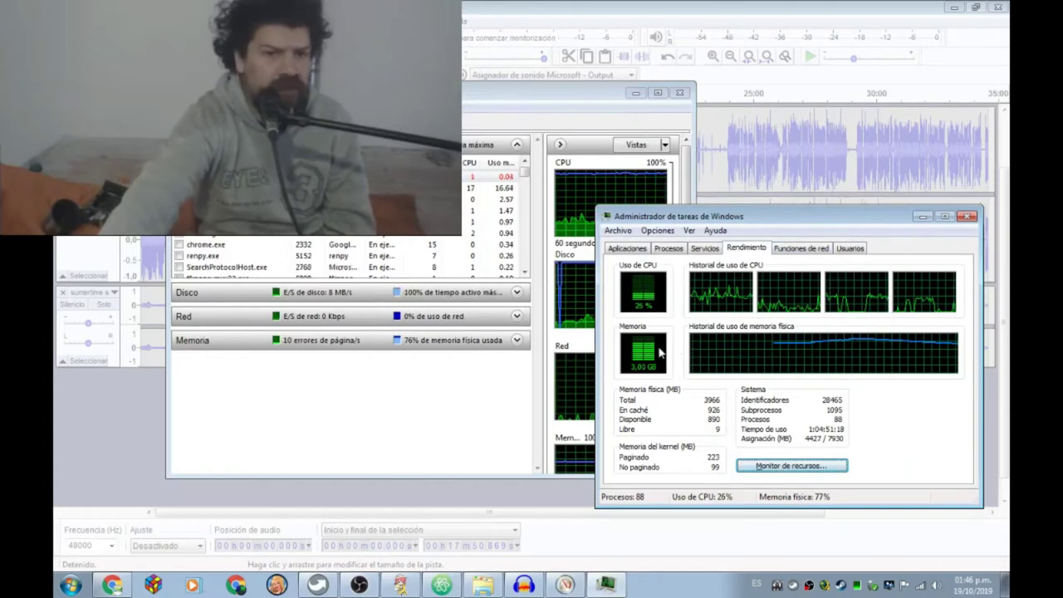
{"action": "left_click", "coordinate": [461, 441]}
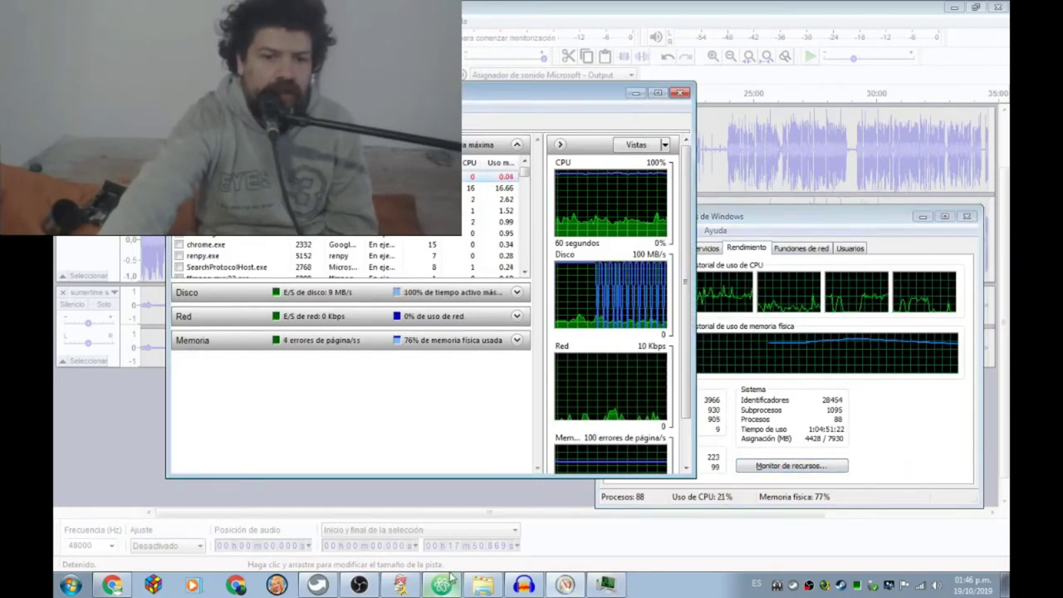
Recheck the Audacity import, and switch to OBS to change the live output to the scene 1 - Escena.
{"action": "left_click", "coordinate": [528, 588]}
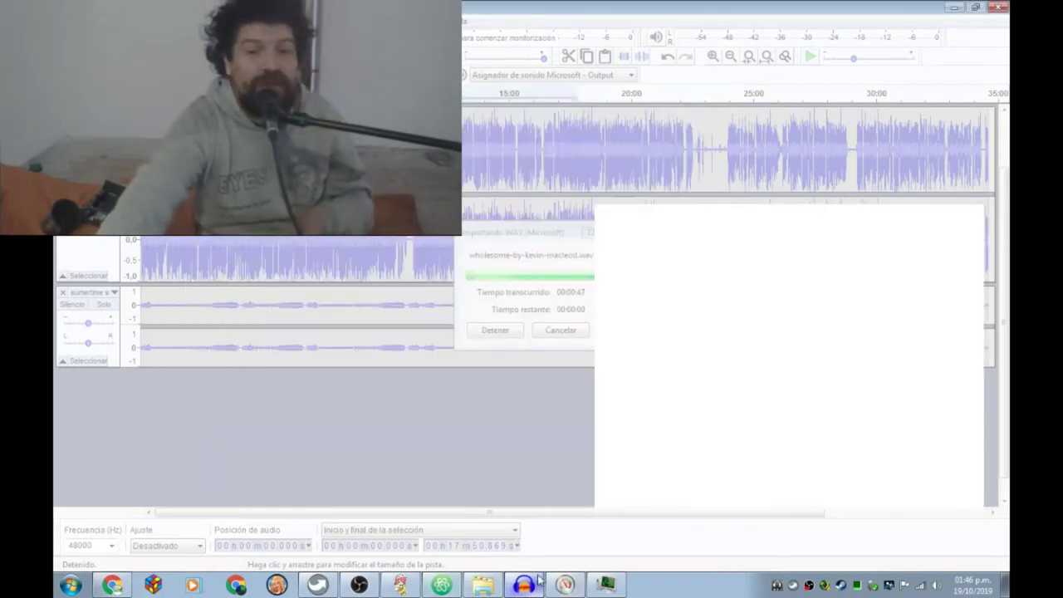
{"action": "left_click", "coordinate": [377, 588]}
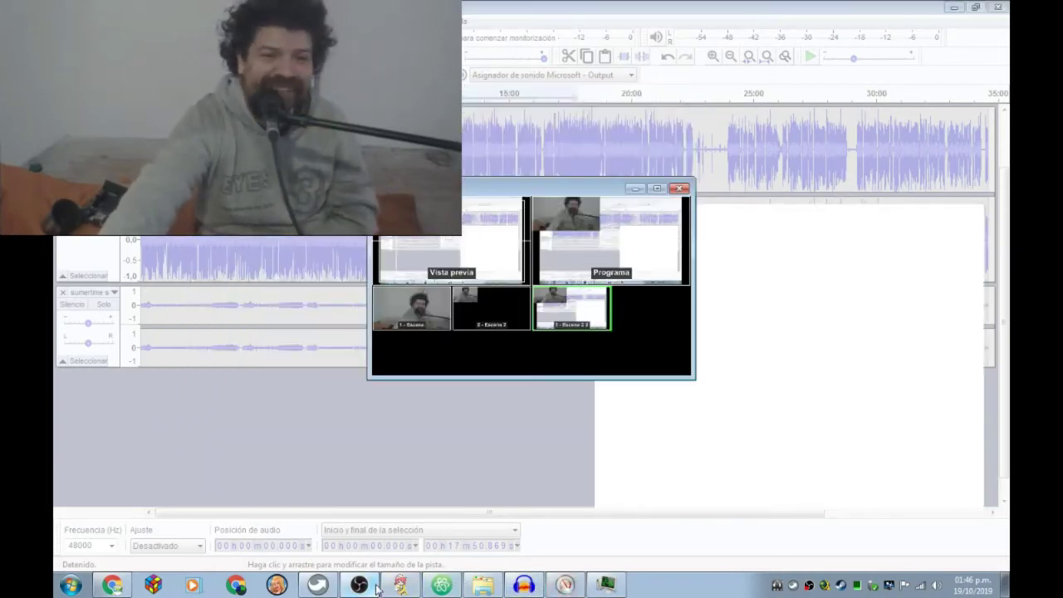
{"action": "left_click", "coordinate": [418, 328]}
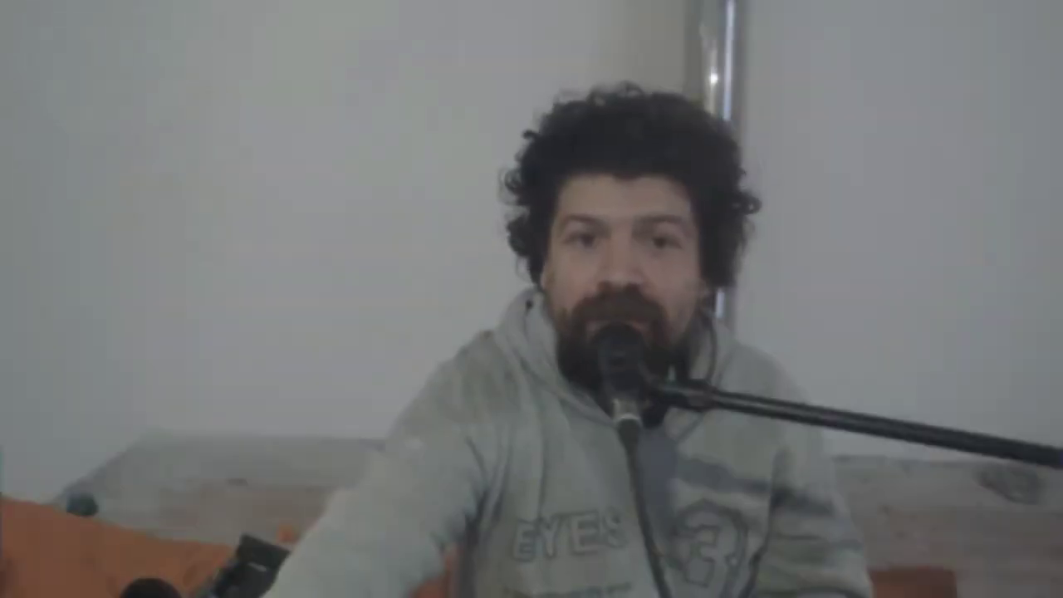